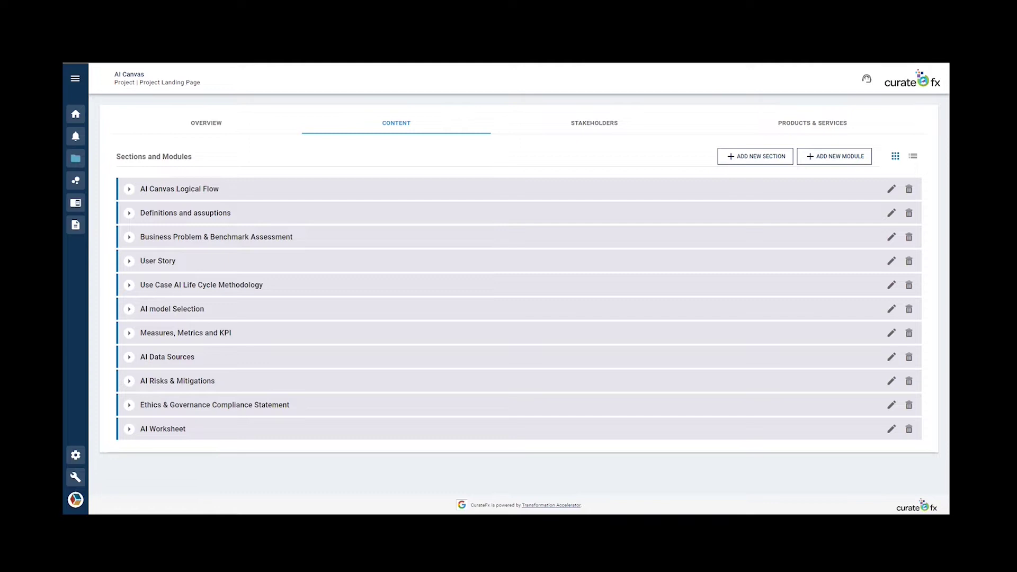
Step: Open the Definitions module under Definitions and assumptions, showing the Machine learning entry assigned to Data Scientist
click(800, 196)
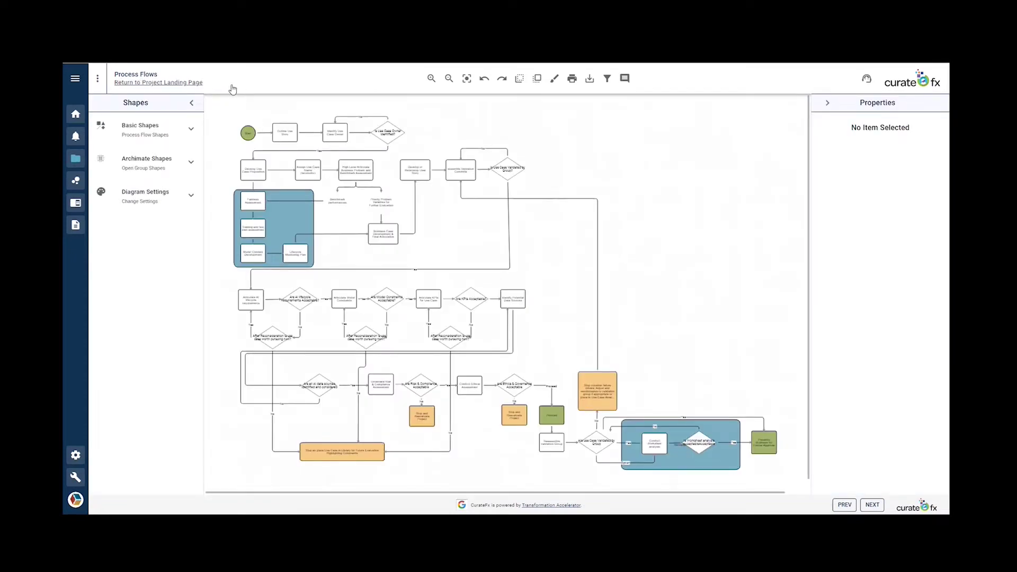
click(228, 82)
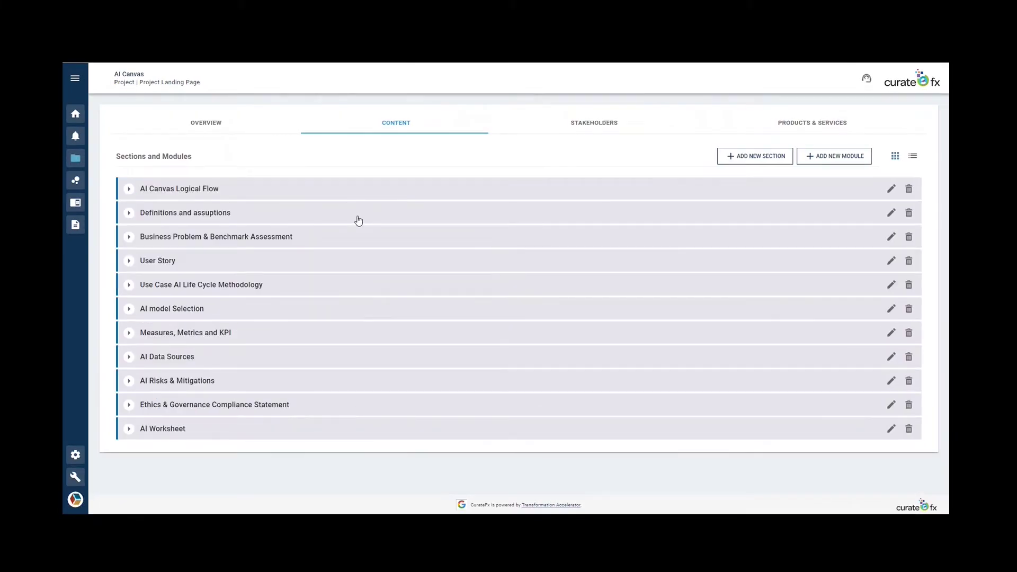
click(357, 219)
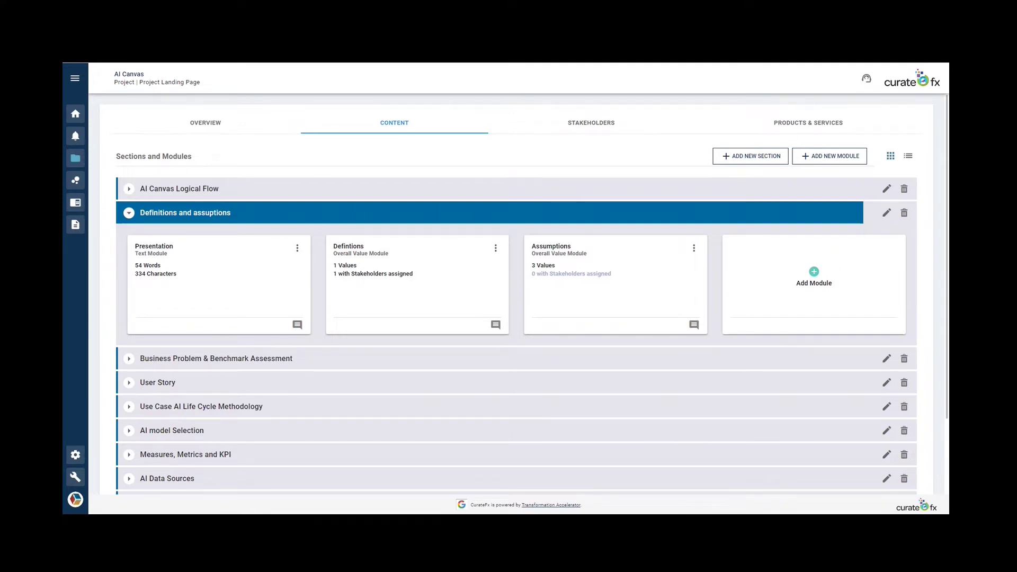
click(422, 277)
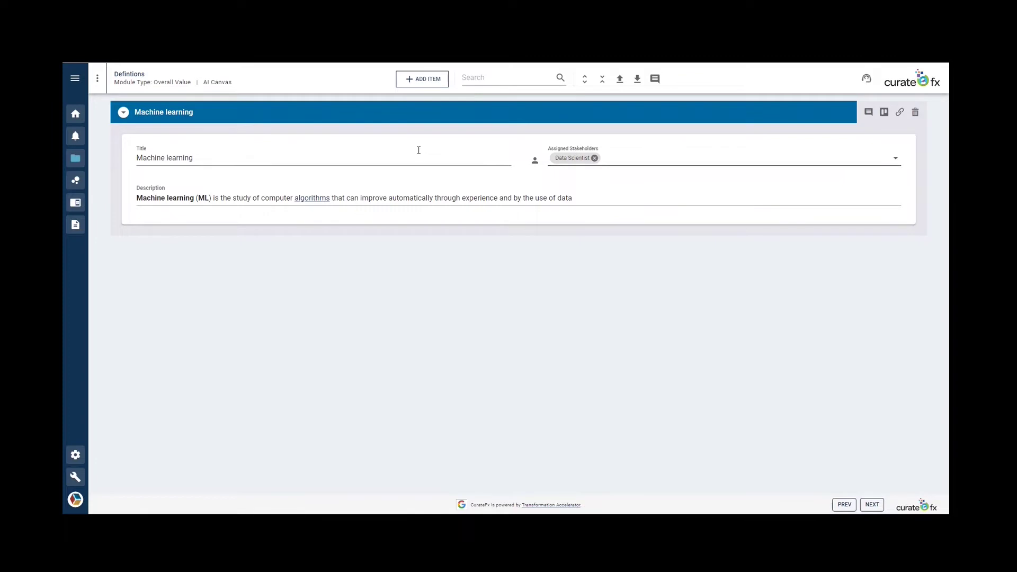
Step: Open the Business Problem & Benchmark Assessment text from the AI Canvas page, then go back to the section list
click(212, 83)
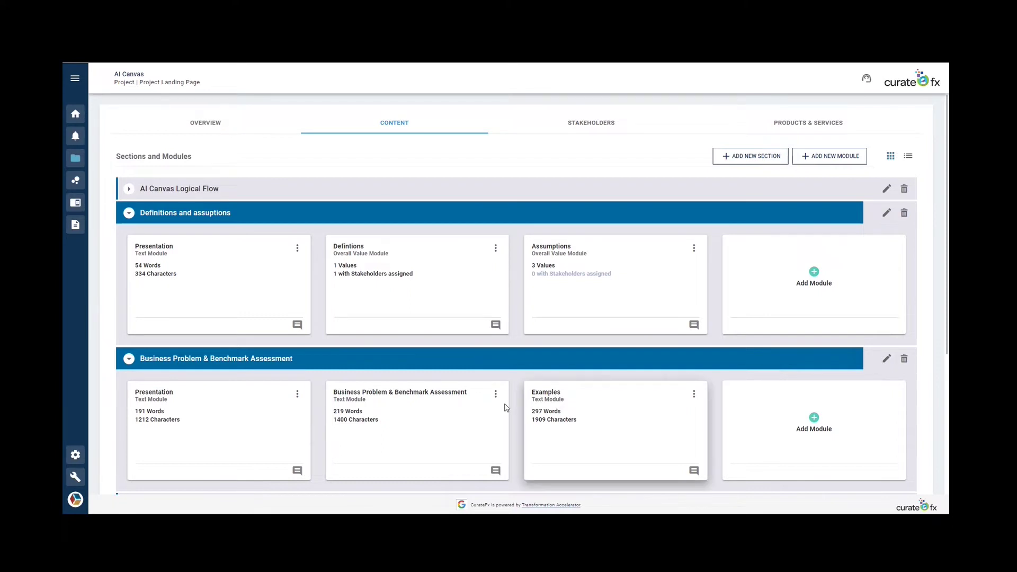
click(461, 411)
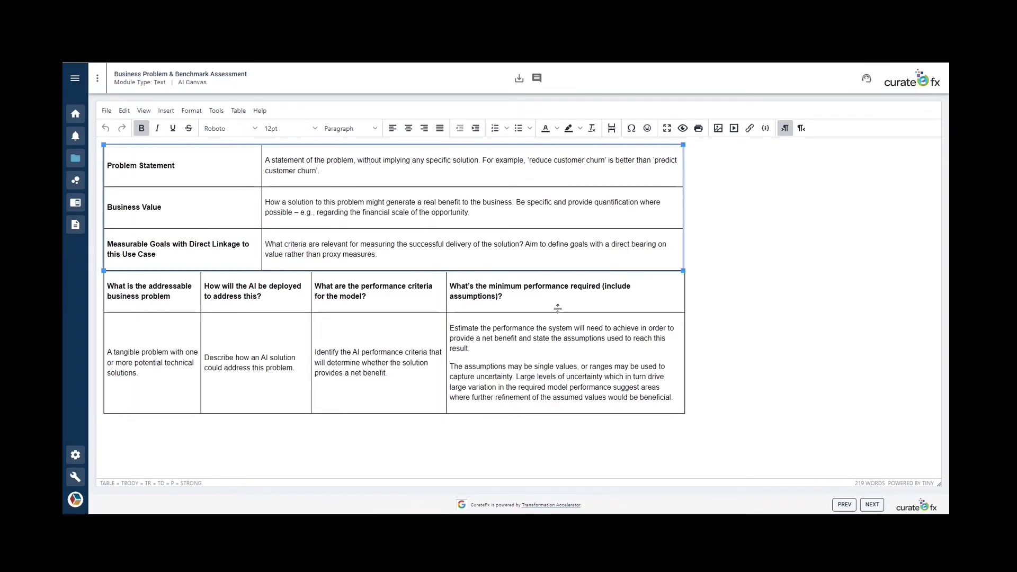
click(192, 82)
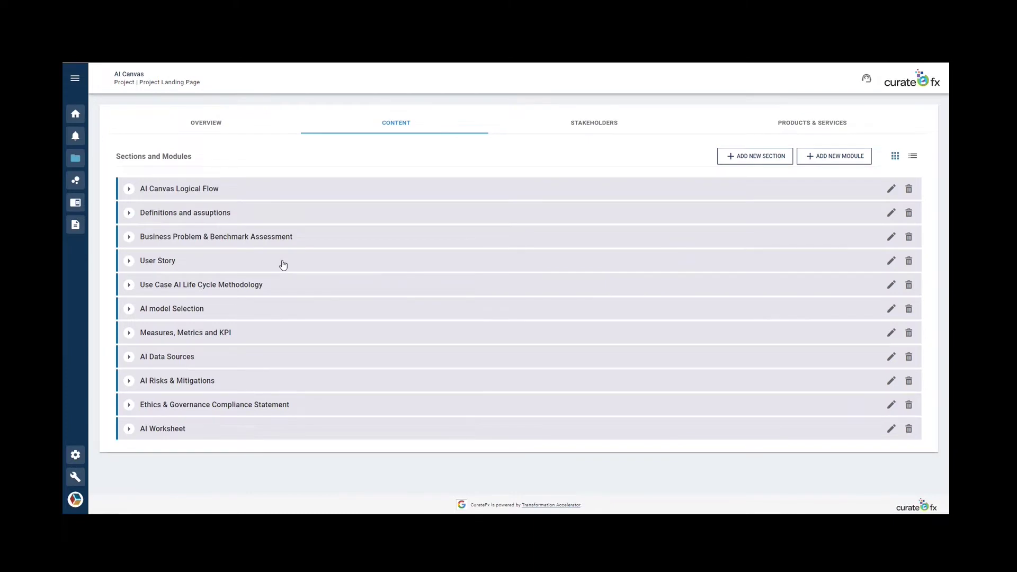
click(283, 266)
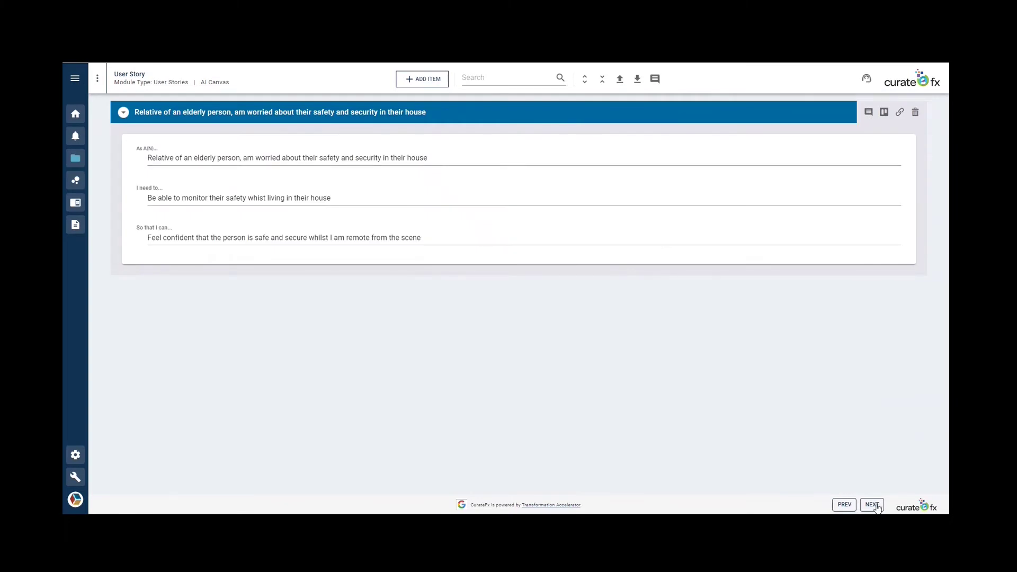
click(873, 504)
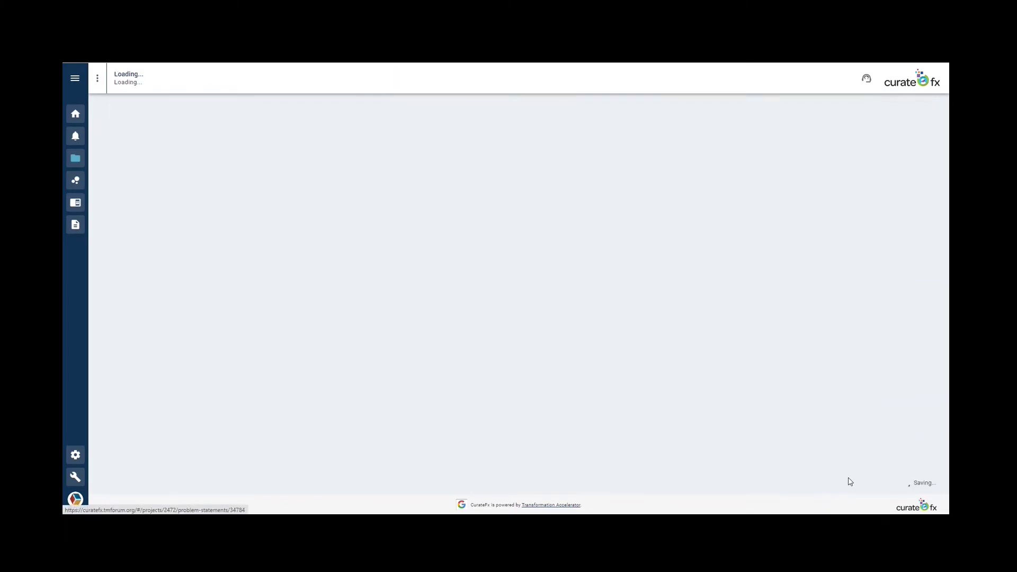
click(345, 118)
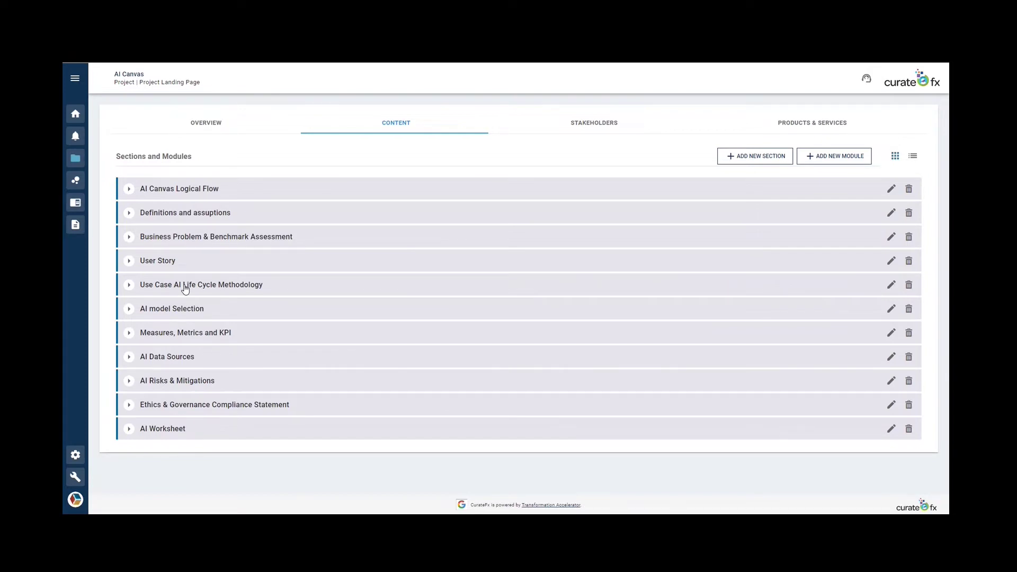
Step: Expand Use Case AI Life Cycle Methodology and open its AI Checklist of Procurement items
click(185, 288)
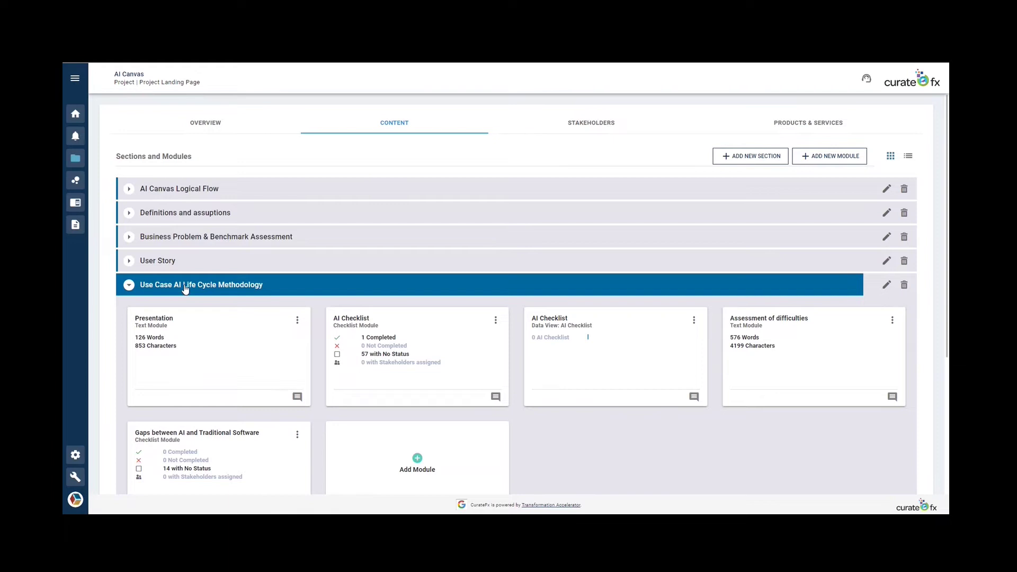
click(368, 359)
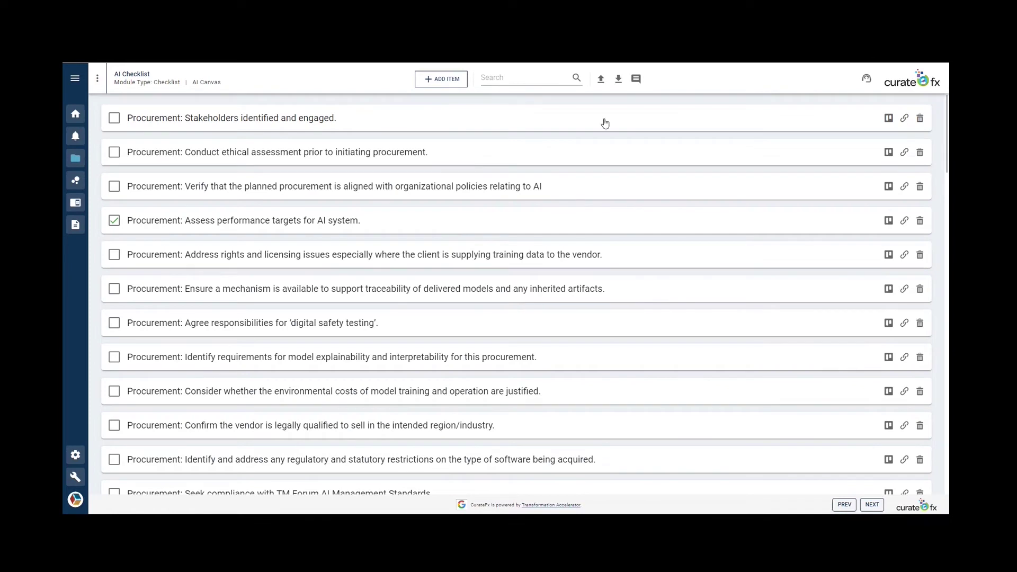
Step: In the AI Checklist board, show properties and Color Tags for the 'Assess performance targets for AI system' card
click(396, 155)
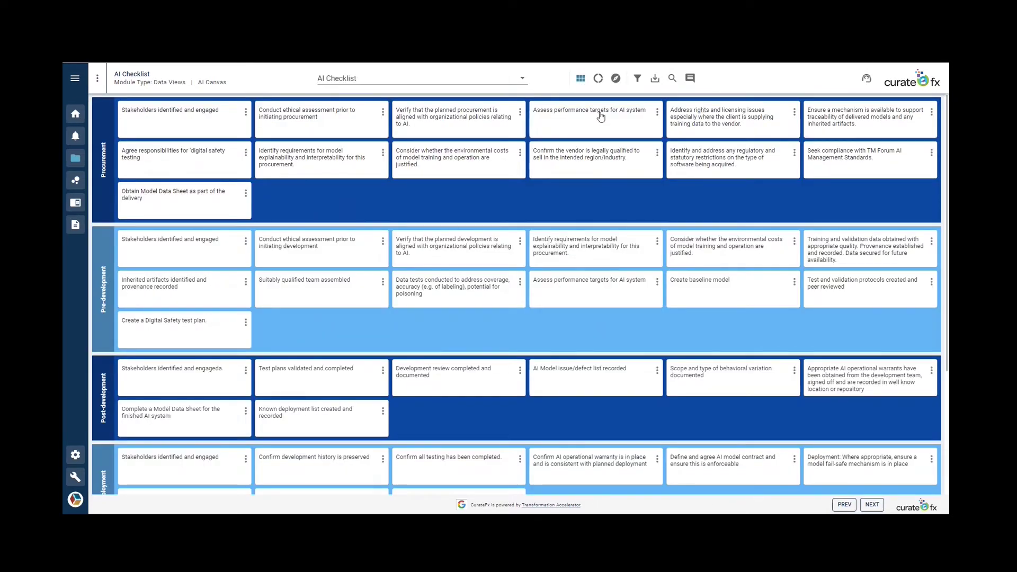
click(639, 120)
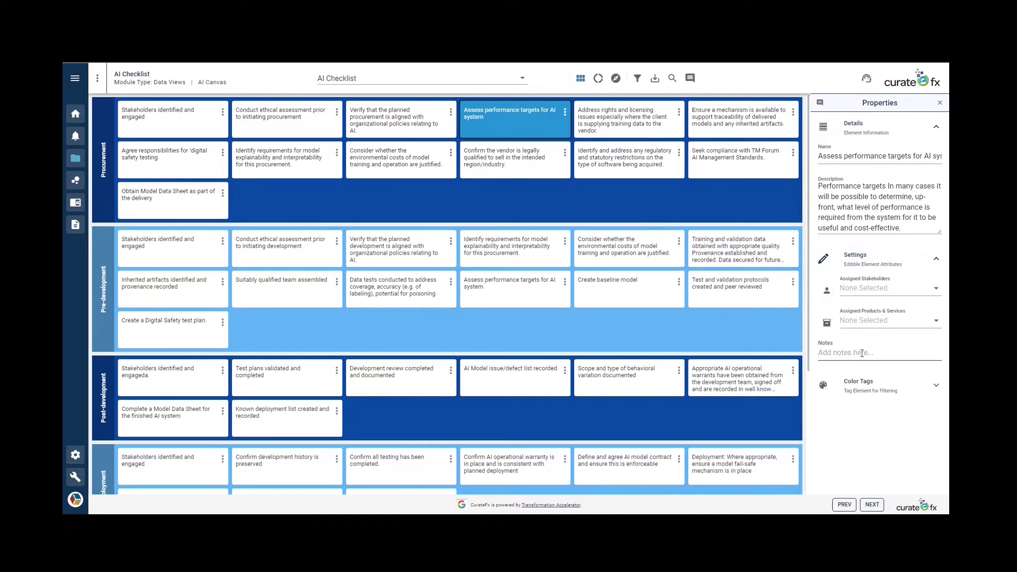
click(864, 384)
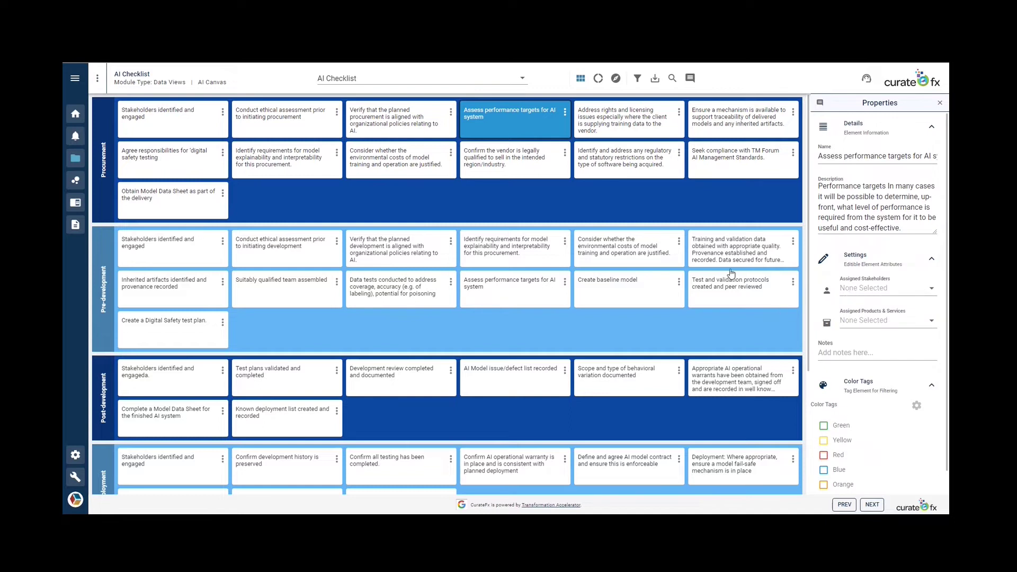
Step: Display the AI Checklist as a Data Source Sunburst of Procurement, Pre-development, Deployment and other phases
click(637, 78)
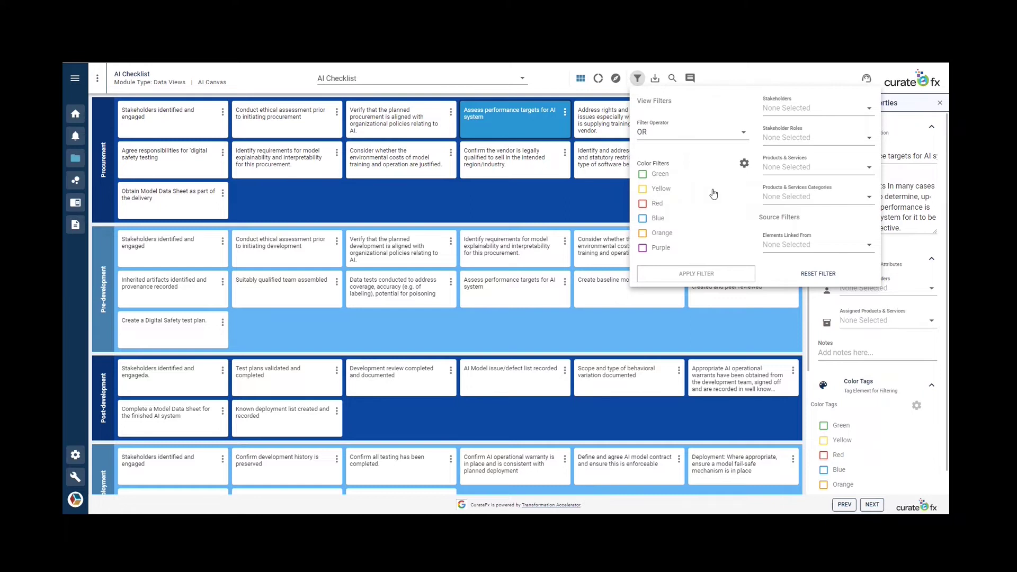
click(587, 197)
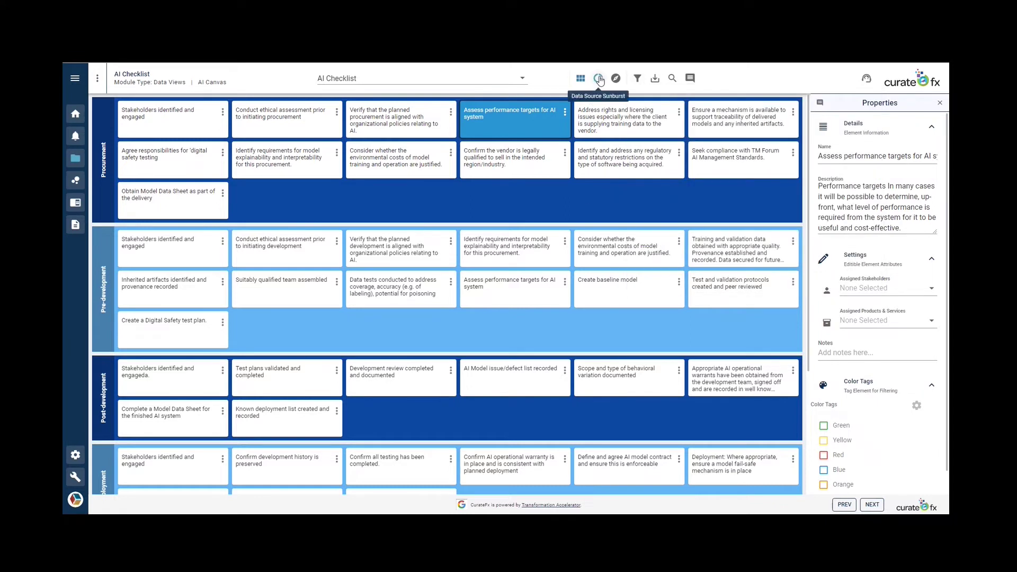
click(599, 80)
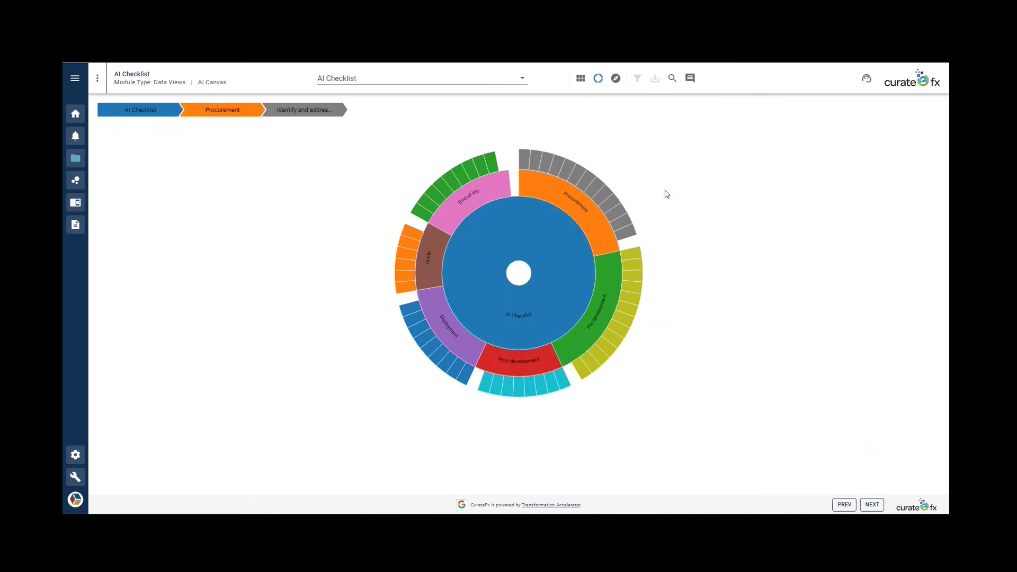
Step: Graph the AI Checklist in Data View Explorer as six expanded groups, hiding the Data View and Data Source nodes
click(616, 80)
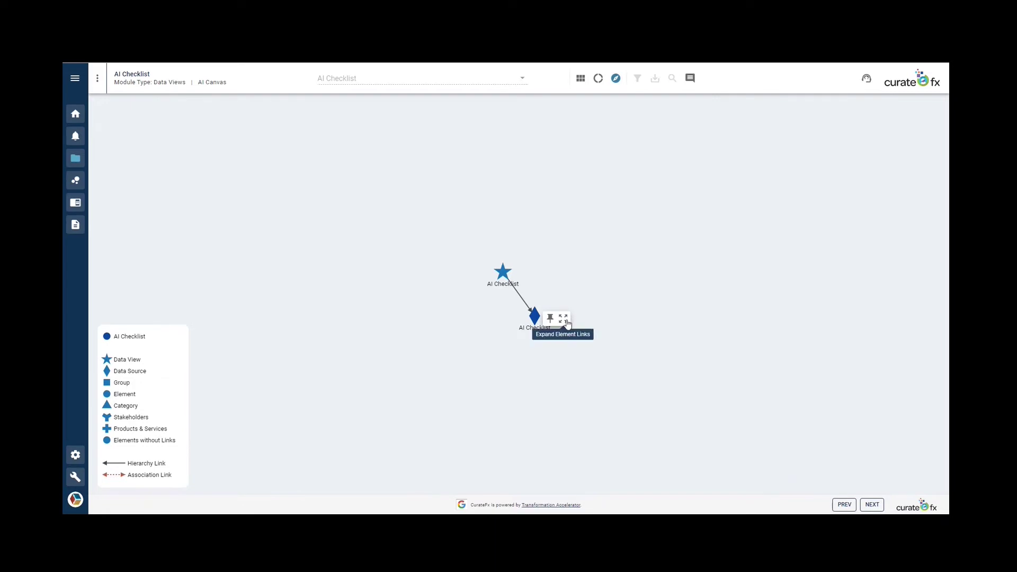
click(565, 320)
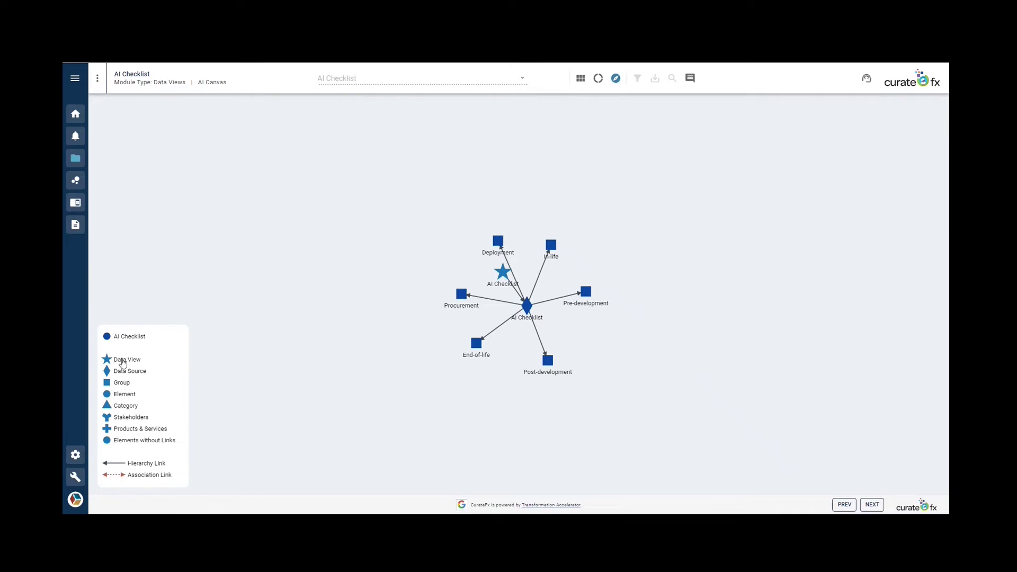
click(122, 361)
click(124, 372)
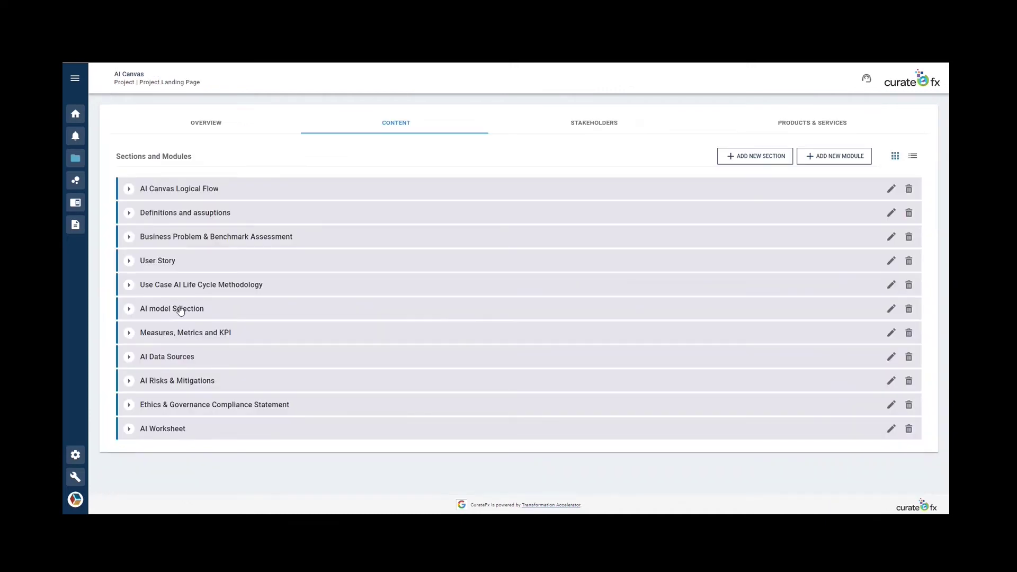
Step: Expand AI model Selection and scroll through the Constrainst table, from Model Procurement to Policy
click(204, 315)
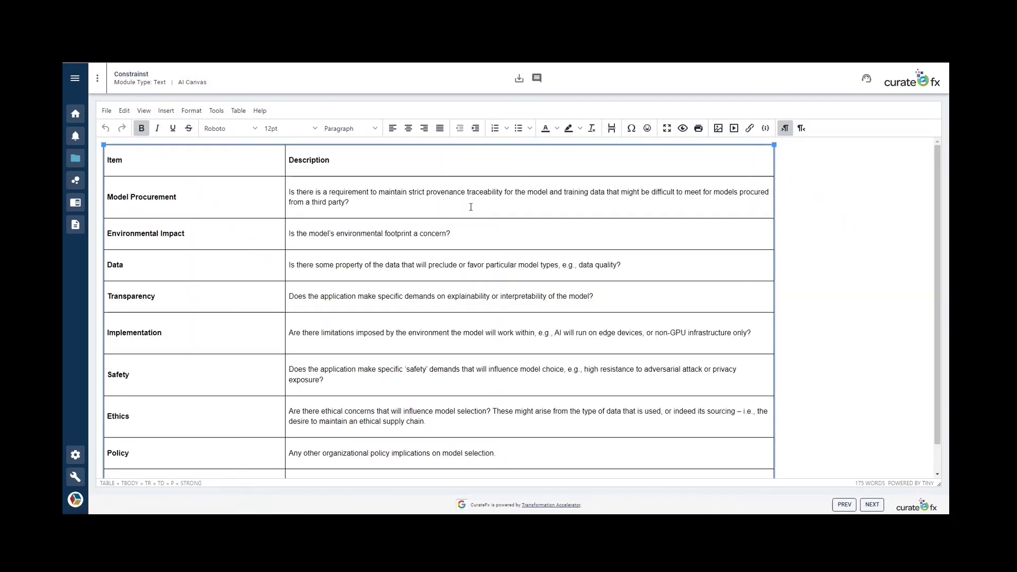
scroll(471, 207, down, 1)
scroll(471, 207, up, 1)
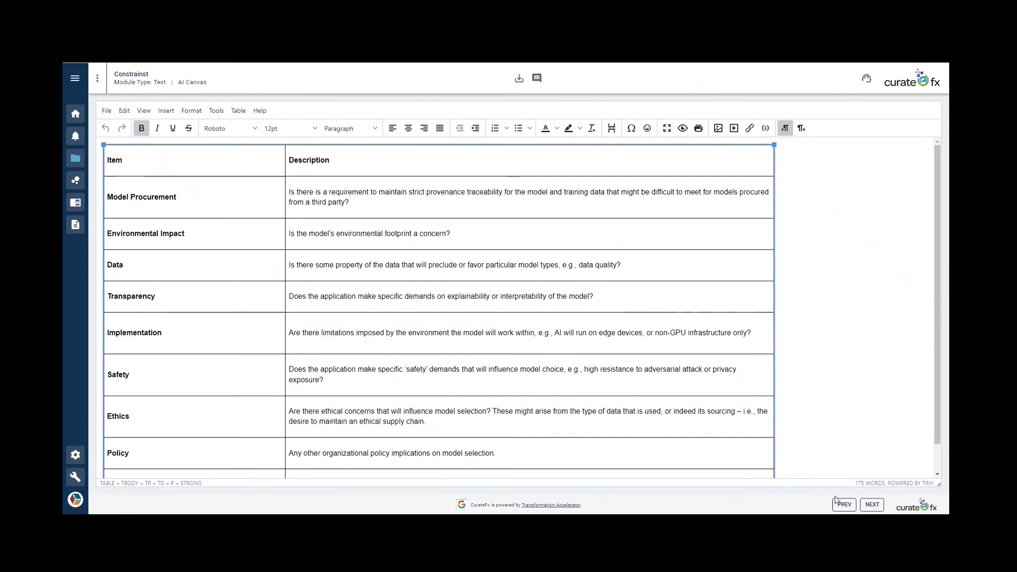
Step: Return to the AI Canvas project and list its nine stakeholders, from Relative of an elderly person to AI Ops Representative
click(869, 506)
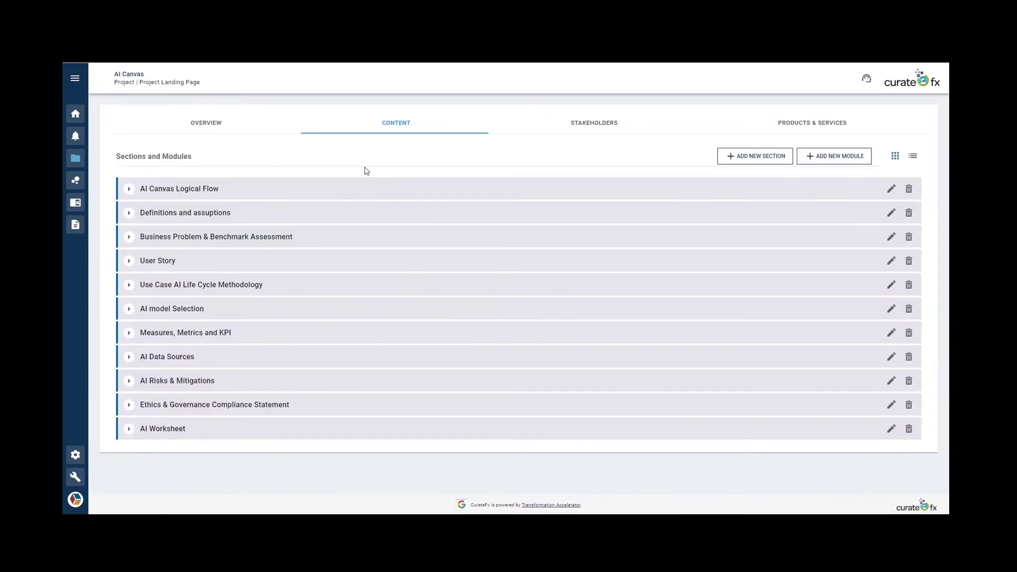
click(614, 131)
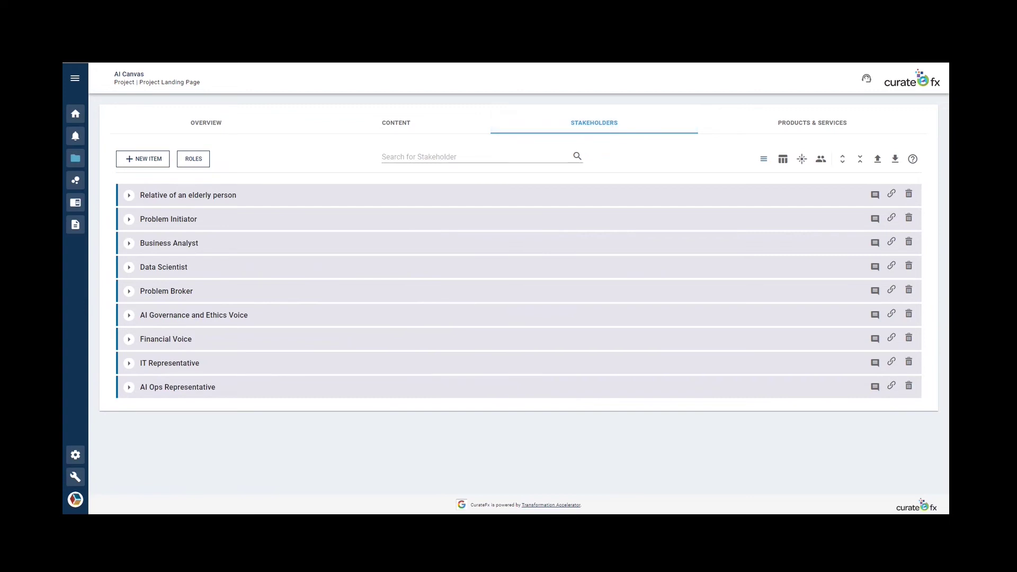
Step: Open the Measures & KPI table with Priority, Measure/KPI Description, Target value/range and Relationship columns
click(395, 122)
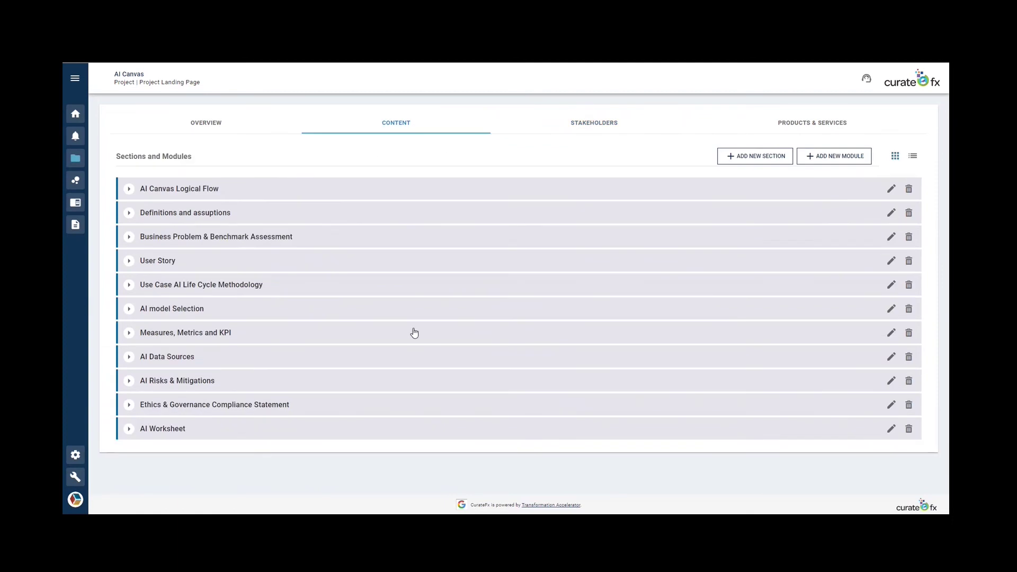
click(414, 333)
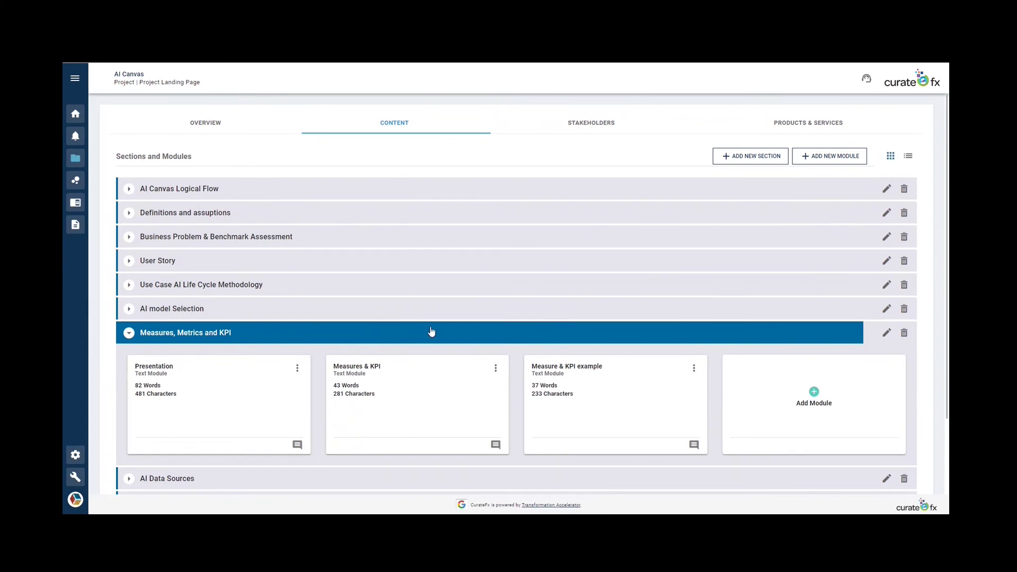
click(426, 402)
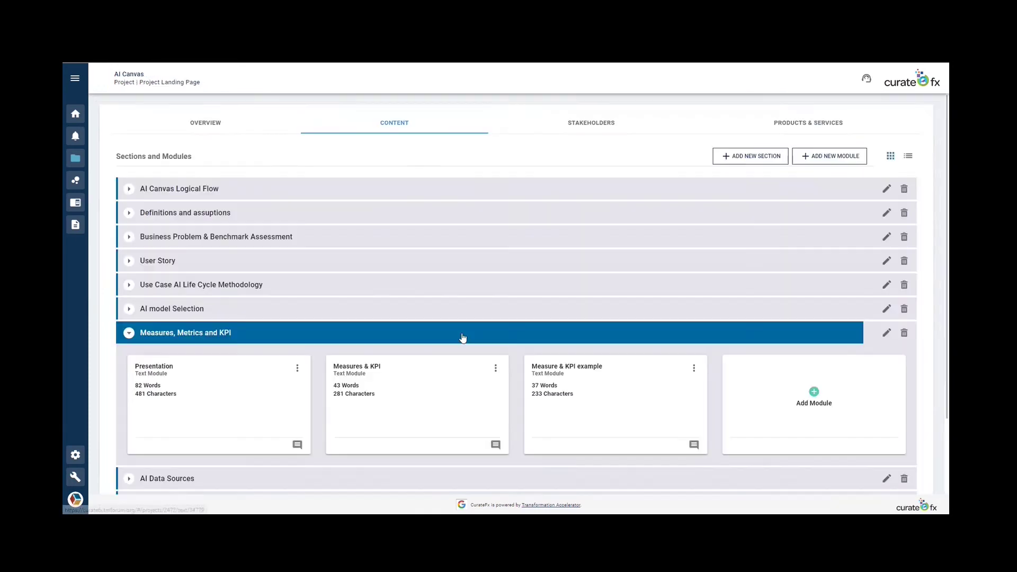
Step: Expand AI Data Sources to view its data, purpose, source and risk table, then return to the eleven-section Content tab
click(463, 340)
click(334, 363)
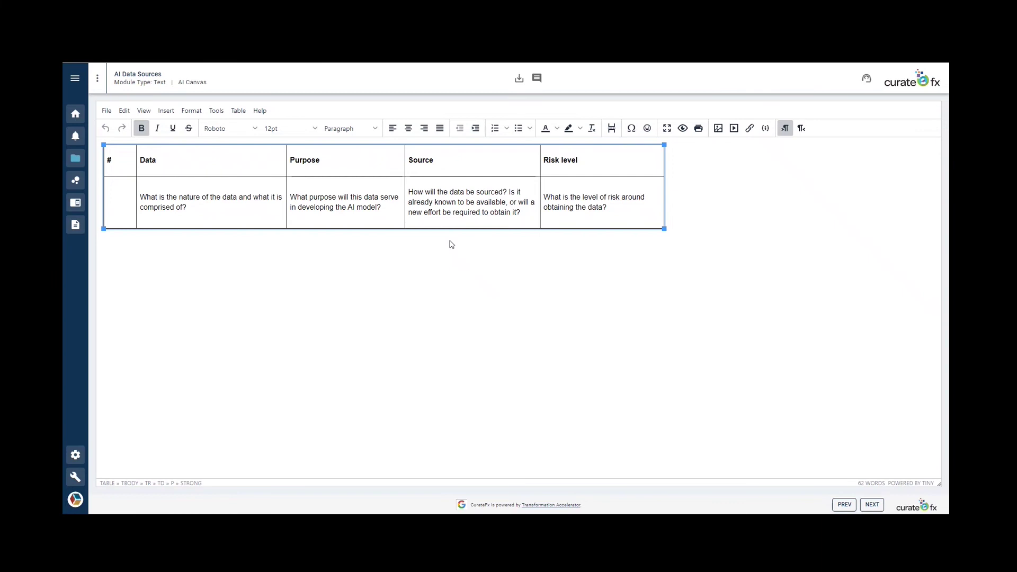
key(alt+Left)
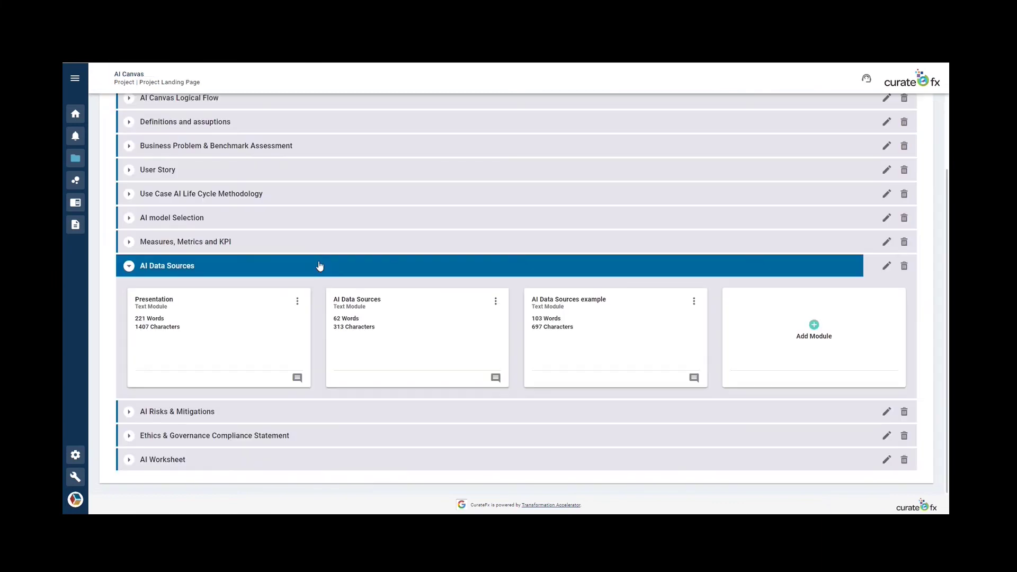
Step: Collapse AI Data Sources, then open the AI Risks & Mitigations module and expand its Untitled risk
click(320, 269)
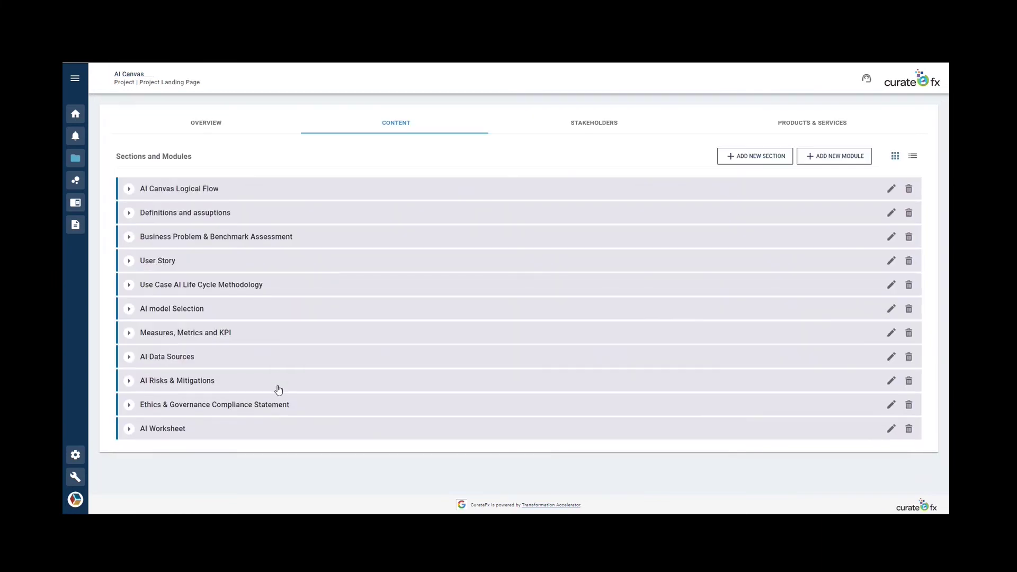
click(279, 384)
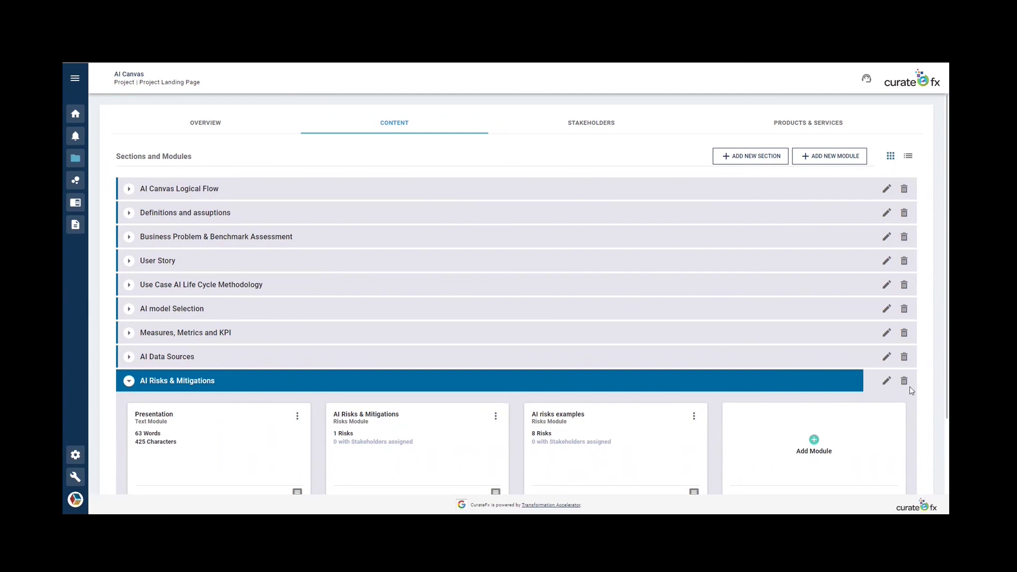
scroll(458, 391, down, 1)
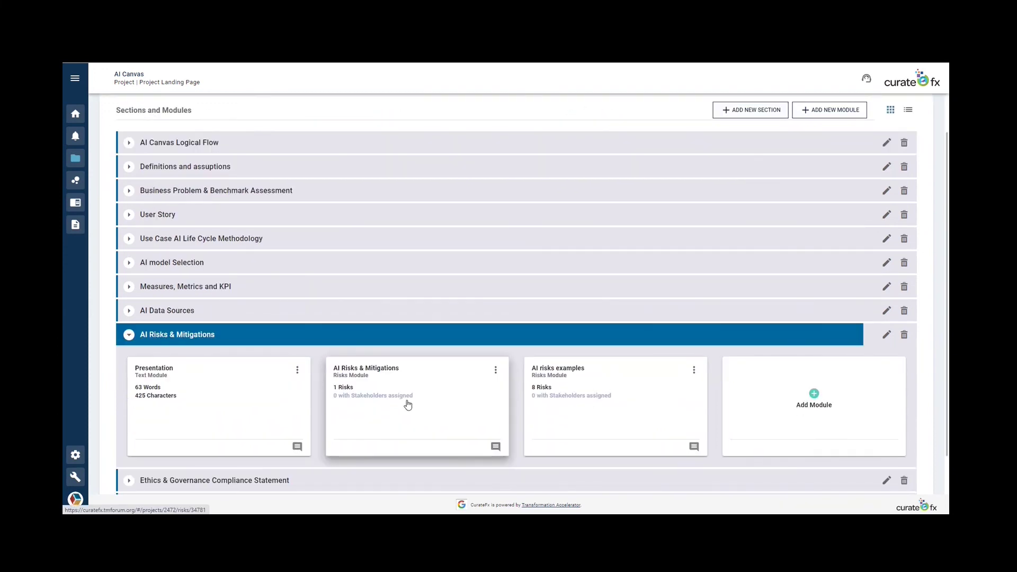
click(410, 402)
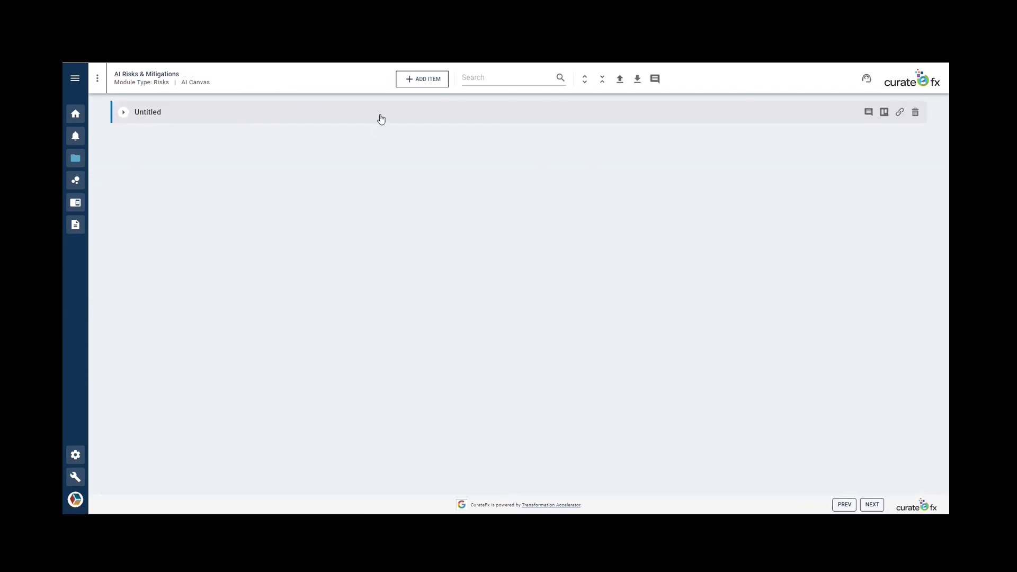
click(379, 115)
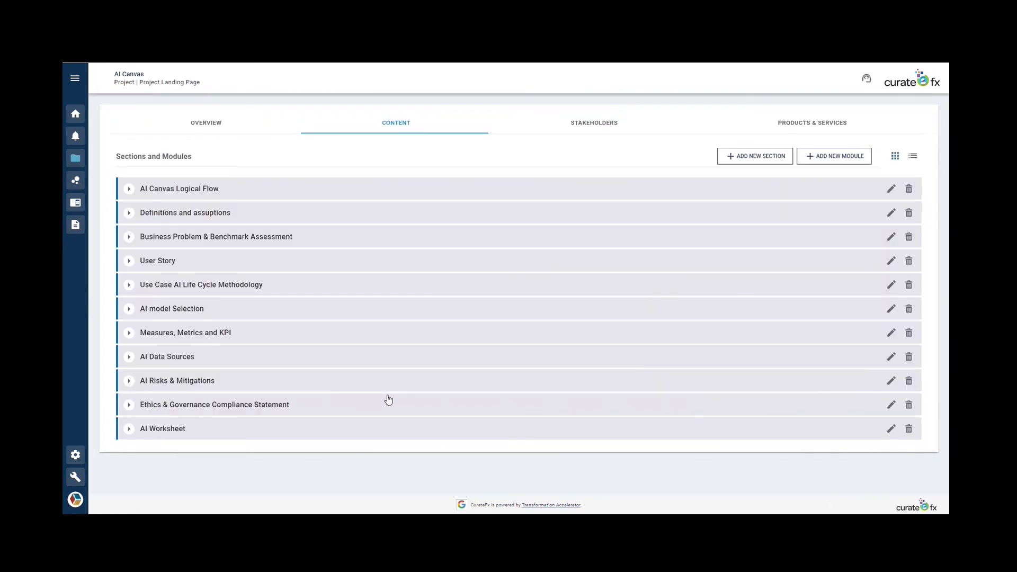
Step: Expand the Ethics & Governance Compliance Statement section to reveal its checklist card
click(388, 404)
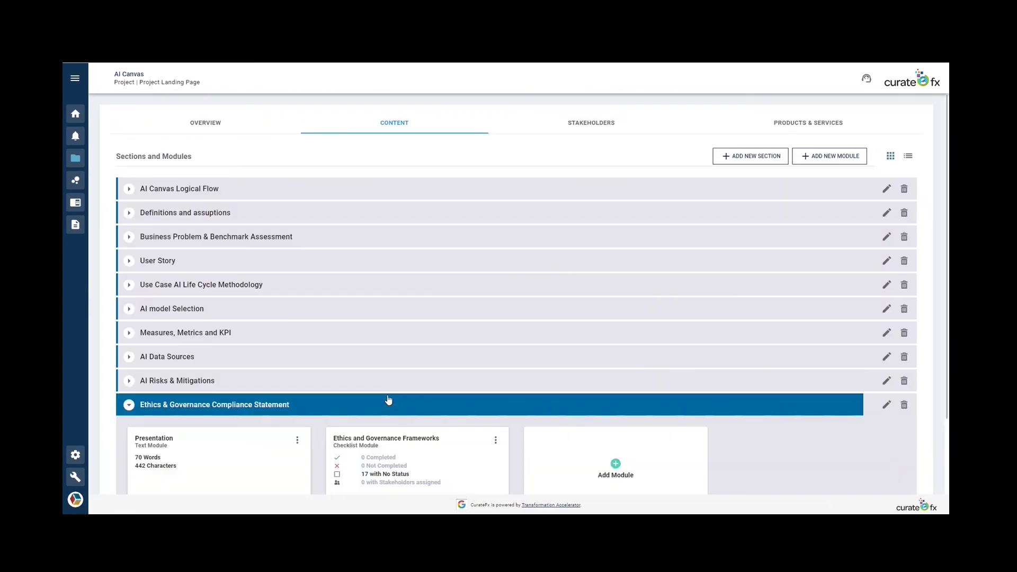
scroll(389, 400, down, 2)
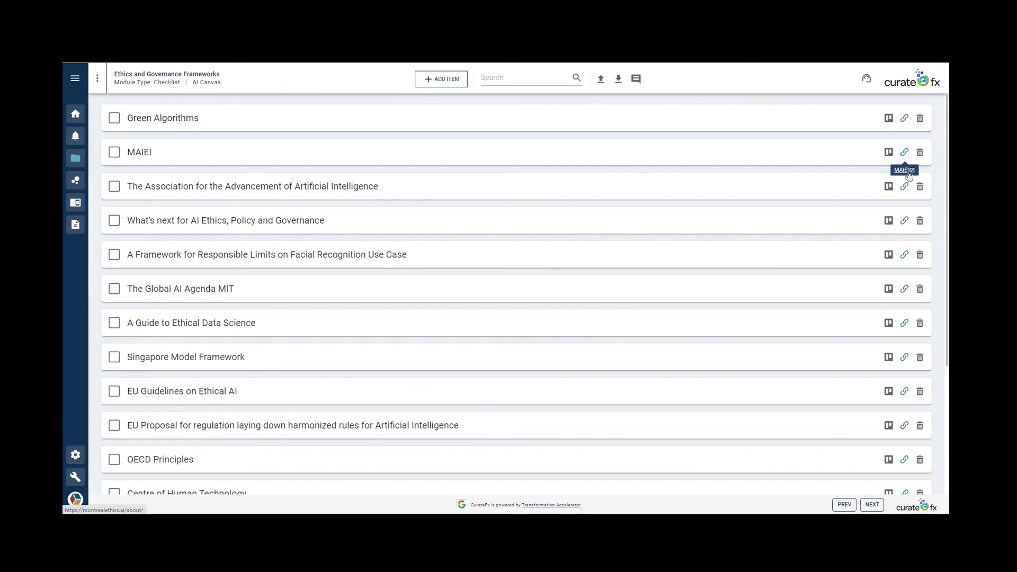
Step: Return to the AI Canvas project page, expand AI Worksheet and open the AI worksheet Lean Canvas
key(alt+Left)
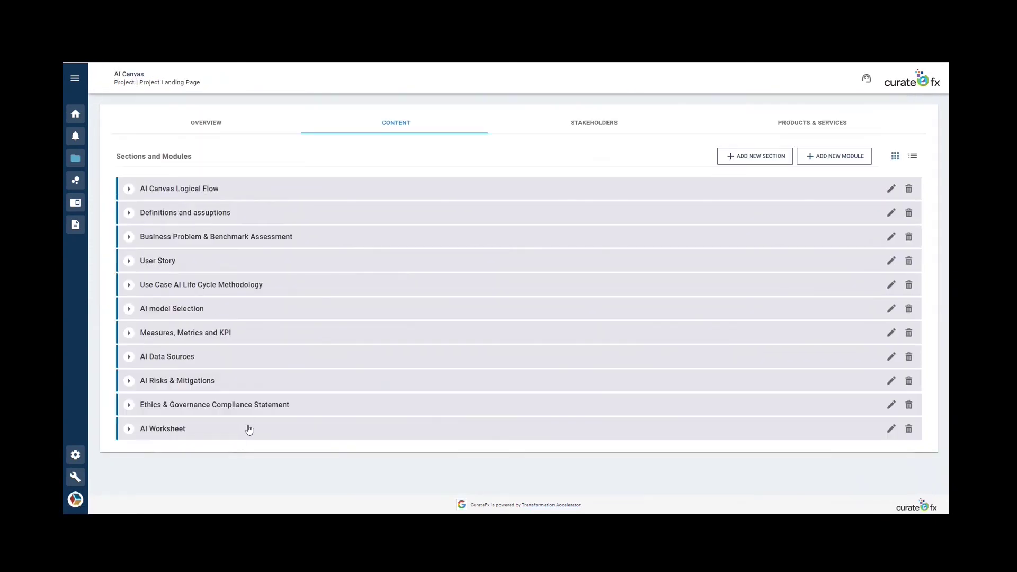
click(249, 429)
scroll(461, 290, down, 3)
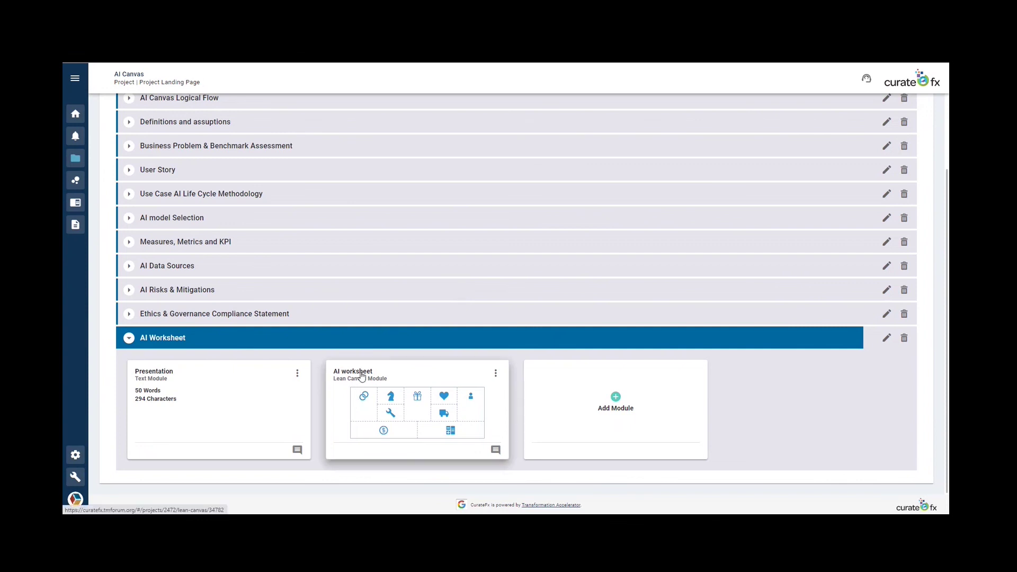
click(363, 397)
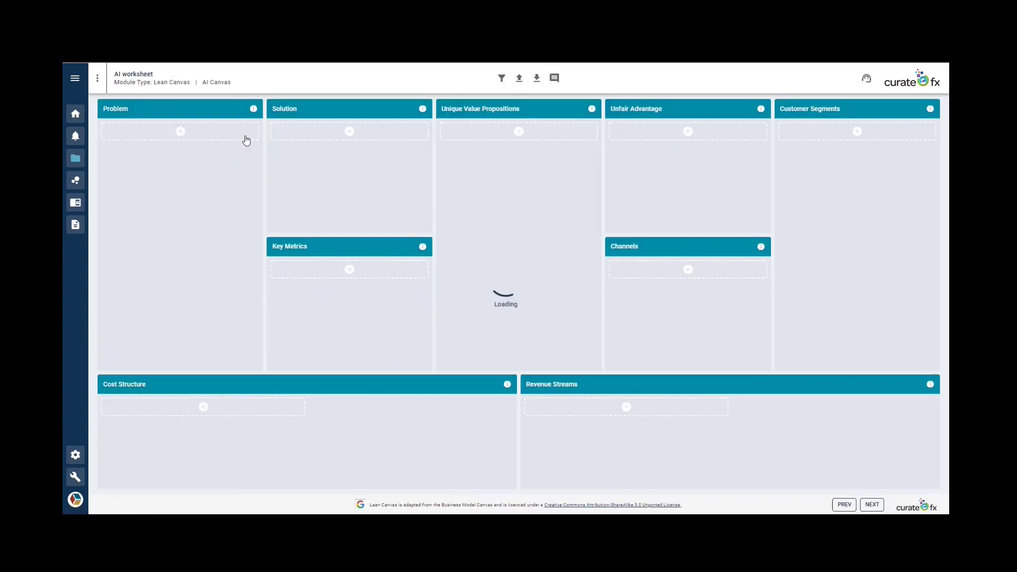